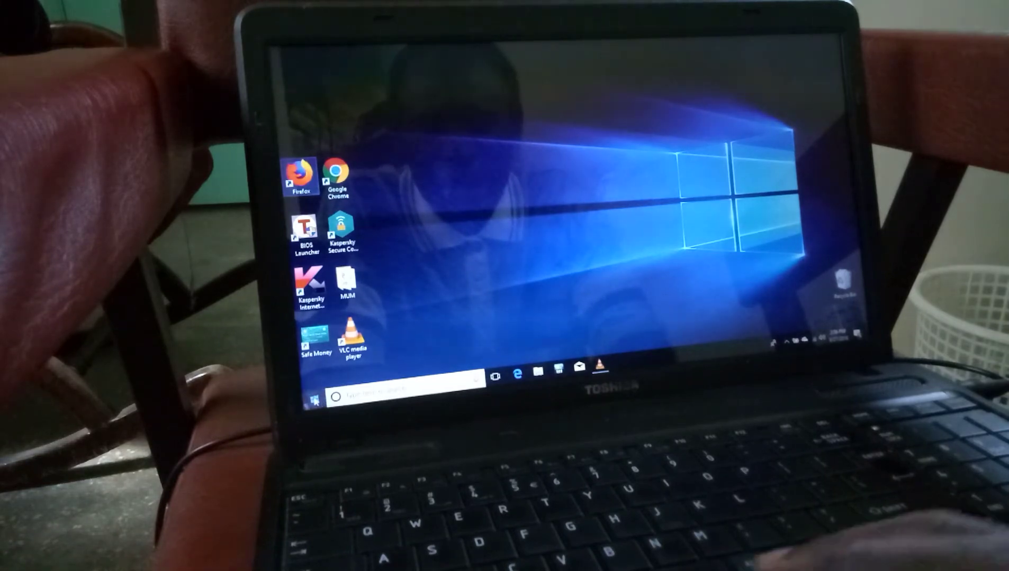
Open Device Manager from the Start button's right-click menu.
right_click(314, 400)
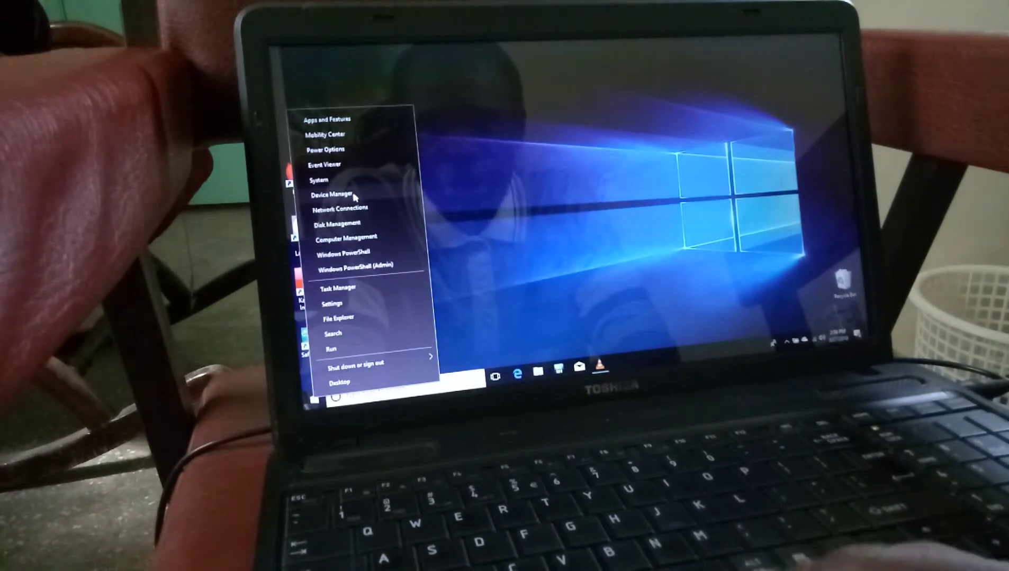
click(354, 196)
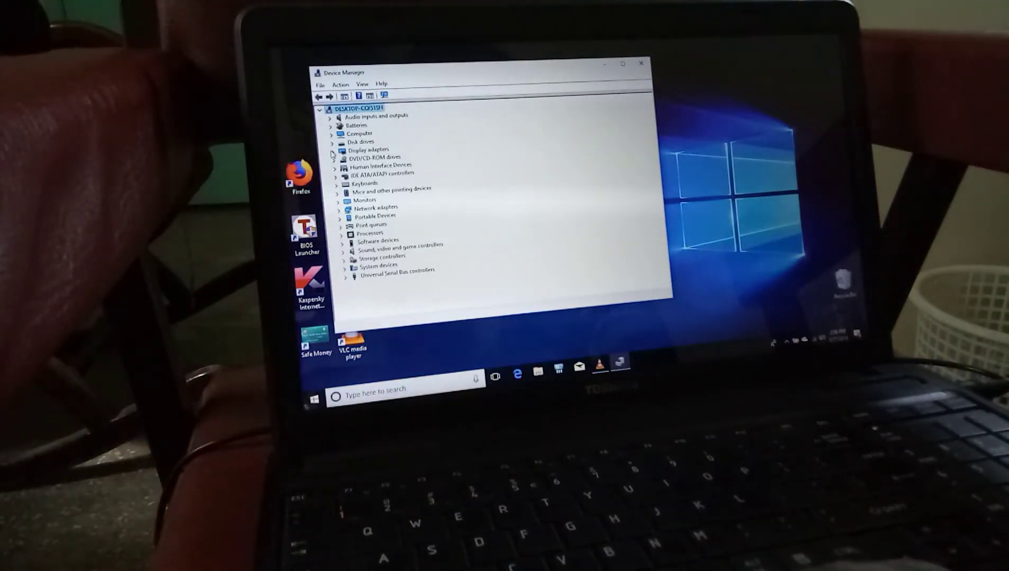
Expand Display adapters and Processors to show the ATI Radeon HD 4200 and AMD Athlon II P340.
click(334, 150)
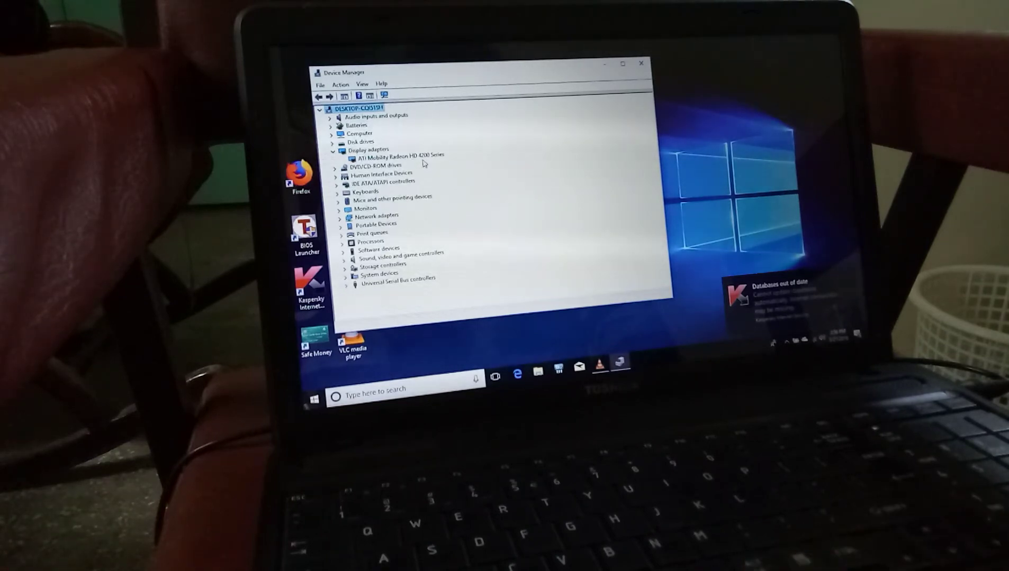
click(344, 242)
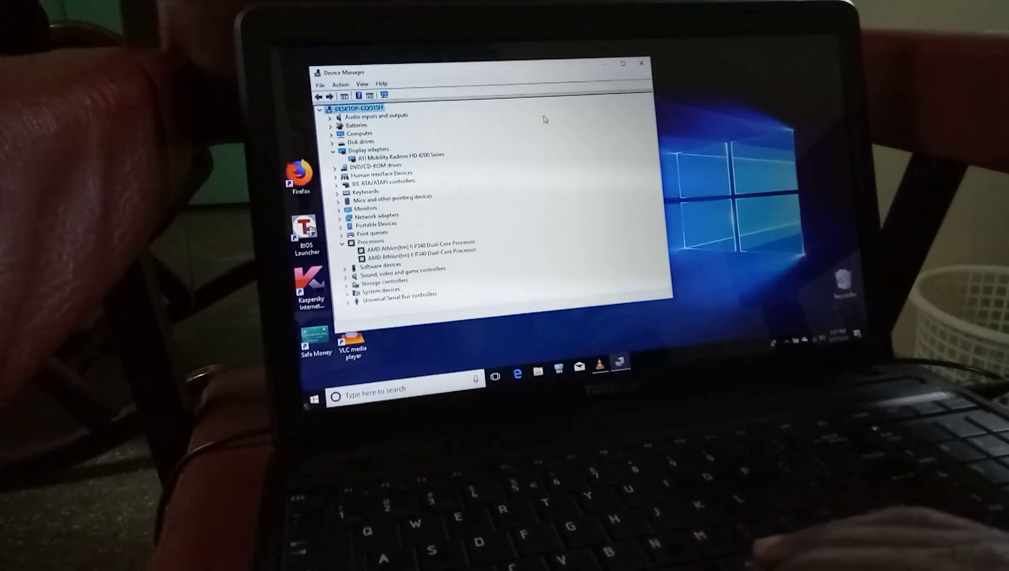
Close Device Manager, close the Chrome and Firefox windows, and launch VLC media player.
click(640, 65)
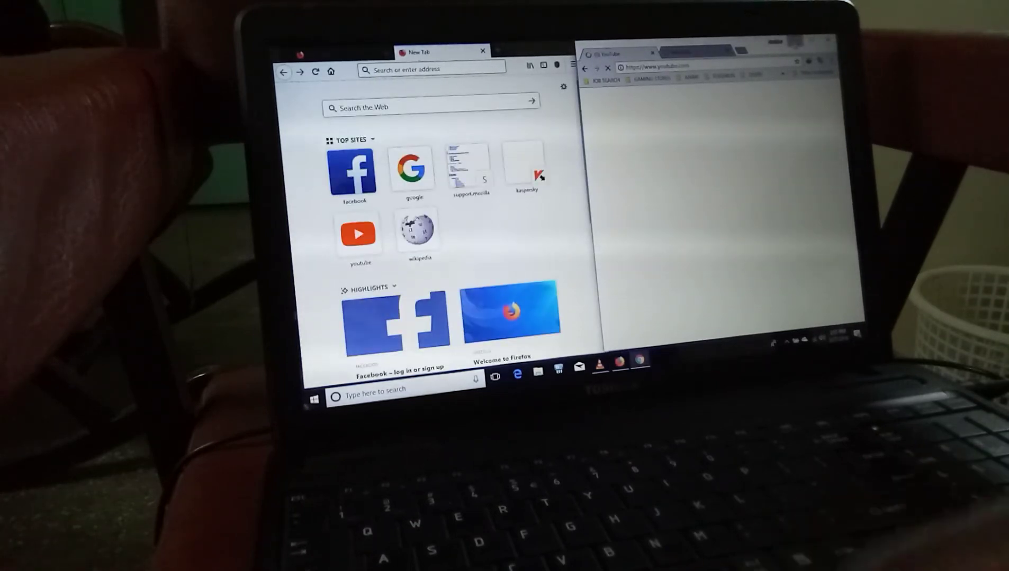
click(796, 41)
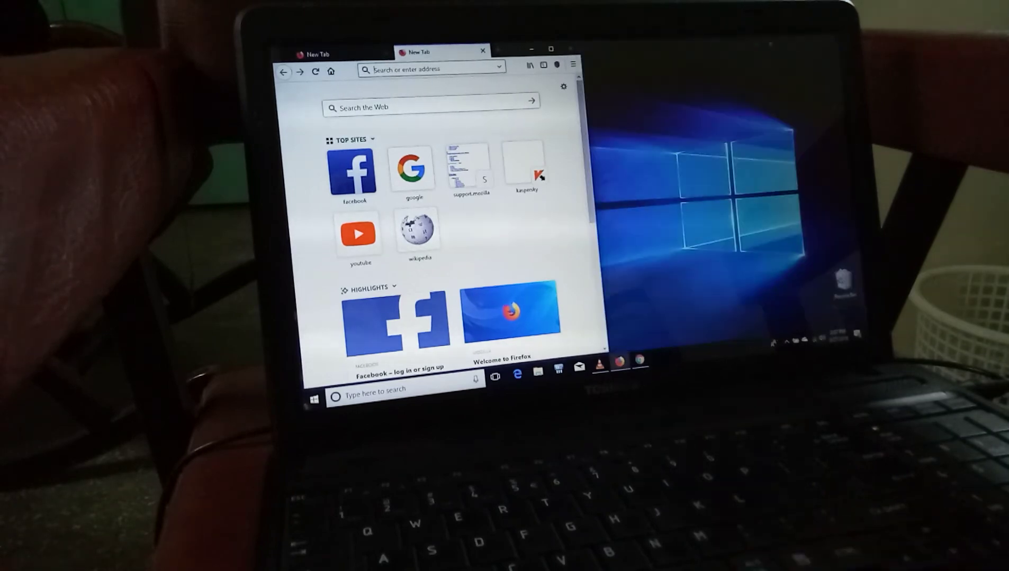
click(573, 49)
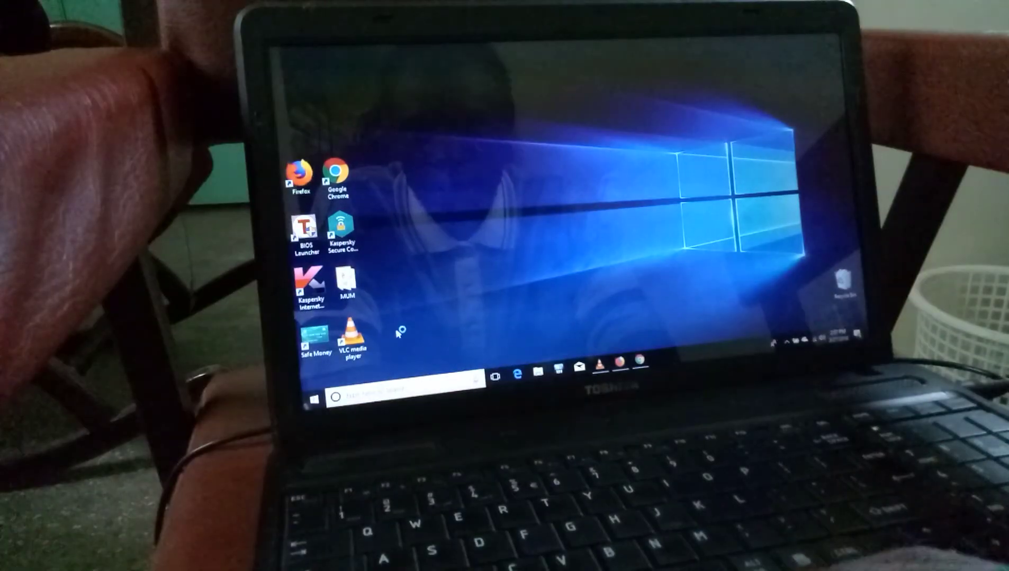
double_click(351, 337)
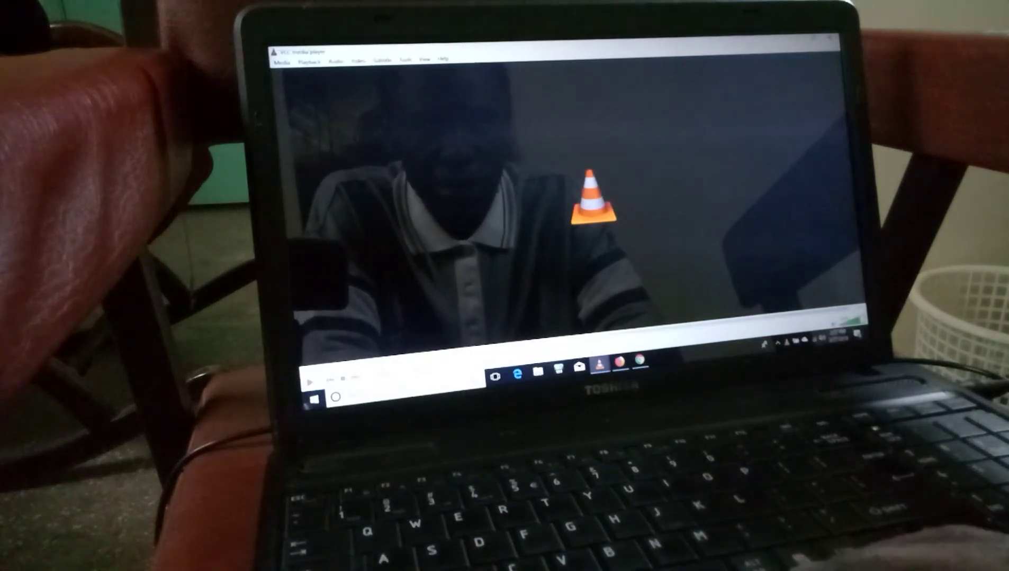
Close VLC and restart the laptop from the Start menu's power options.
key(alt+F4)
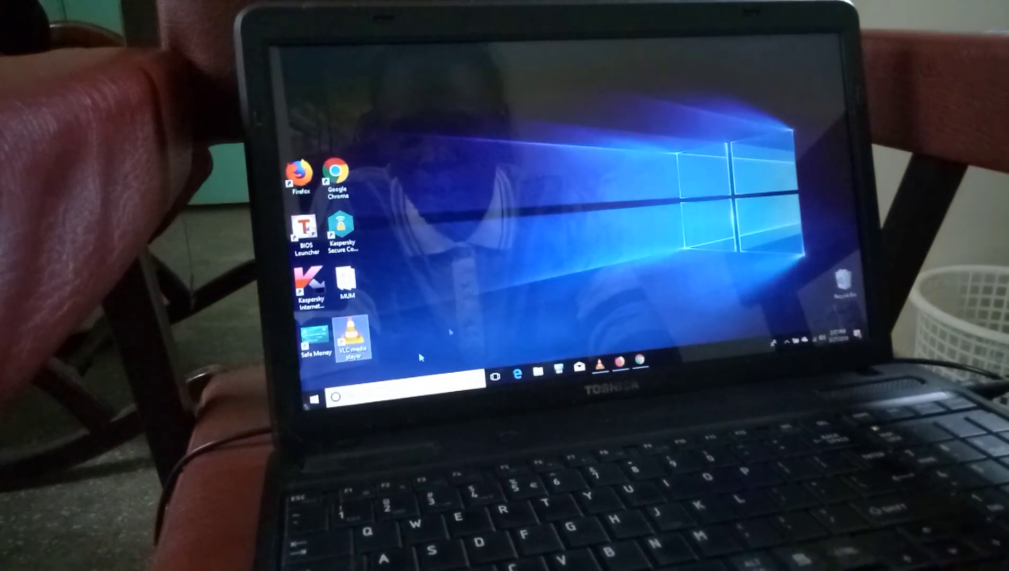
key(super)
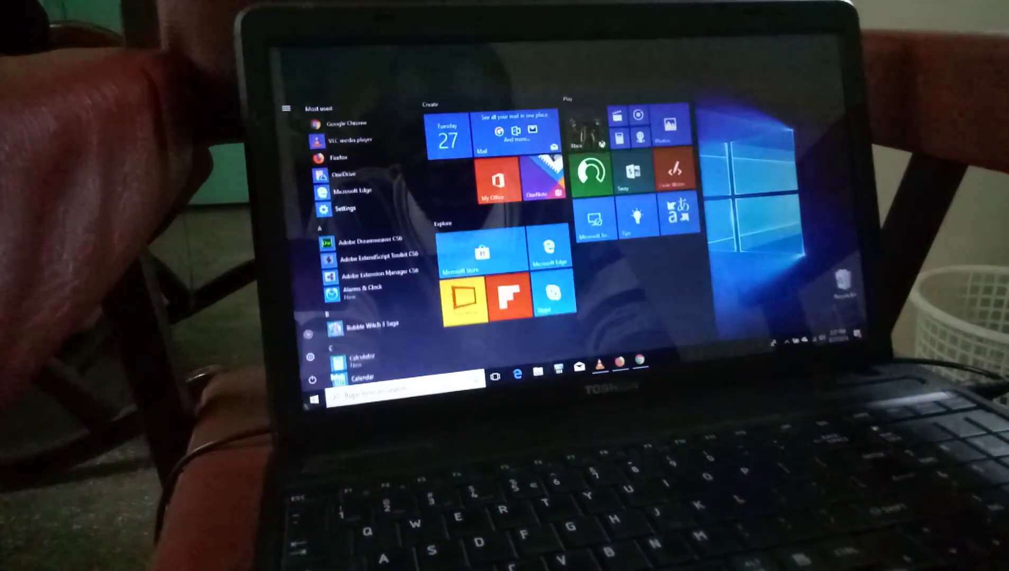
click(314, 377)
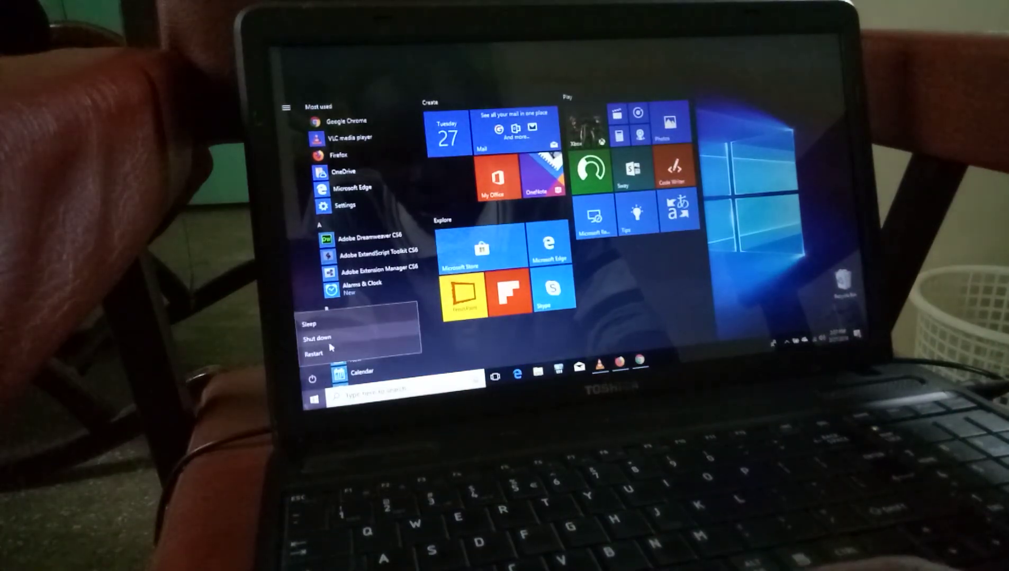
click(315, 354)
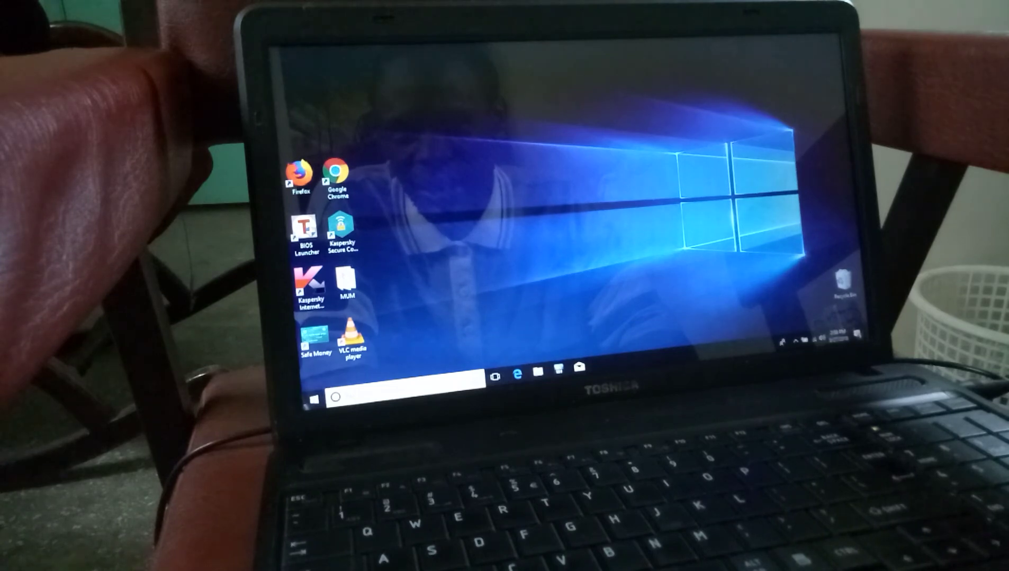
After the reboot, select the Firefox desktop shortcut and later close VLC.
click(300, 176)
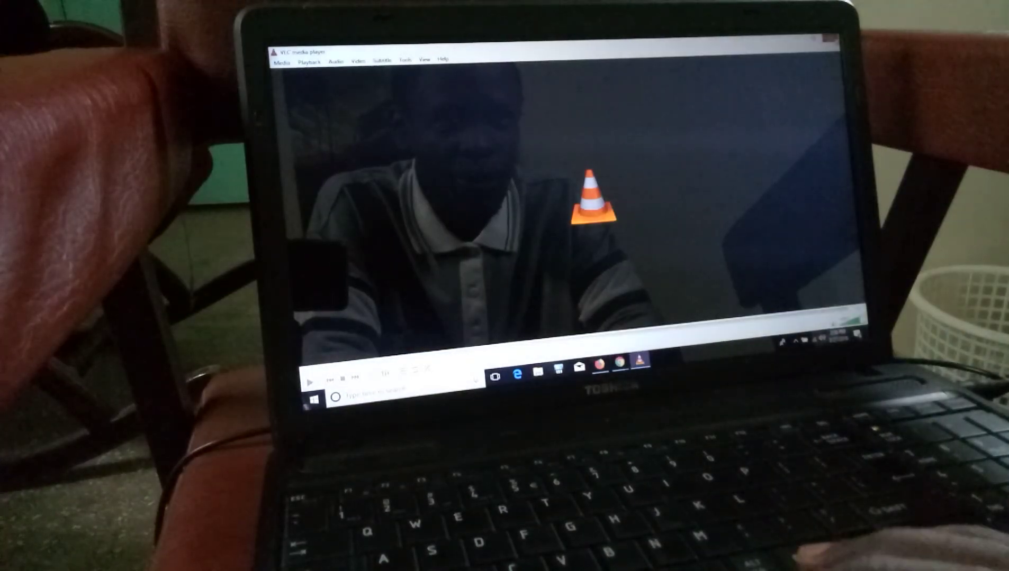
key(alt+F4)
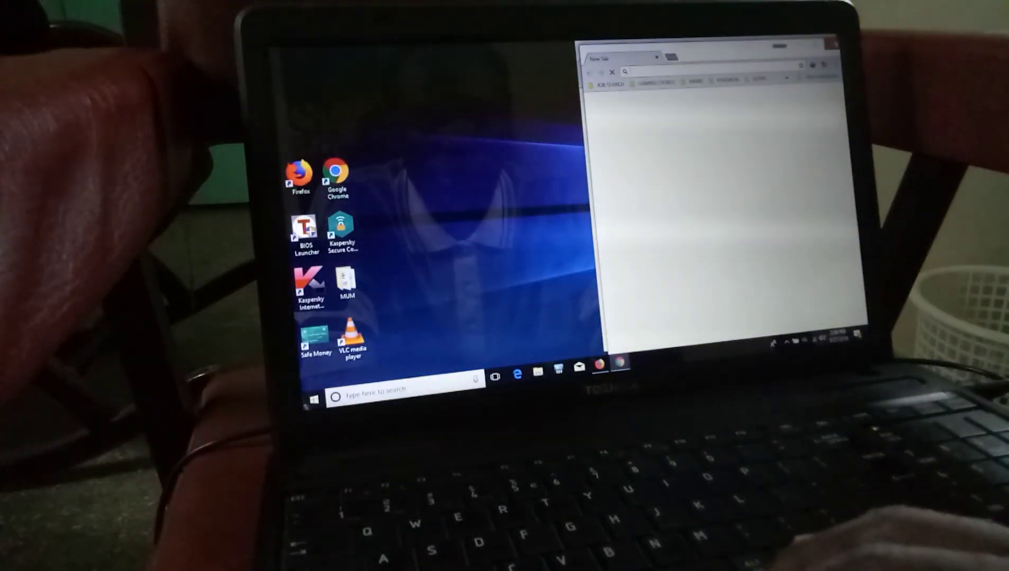